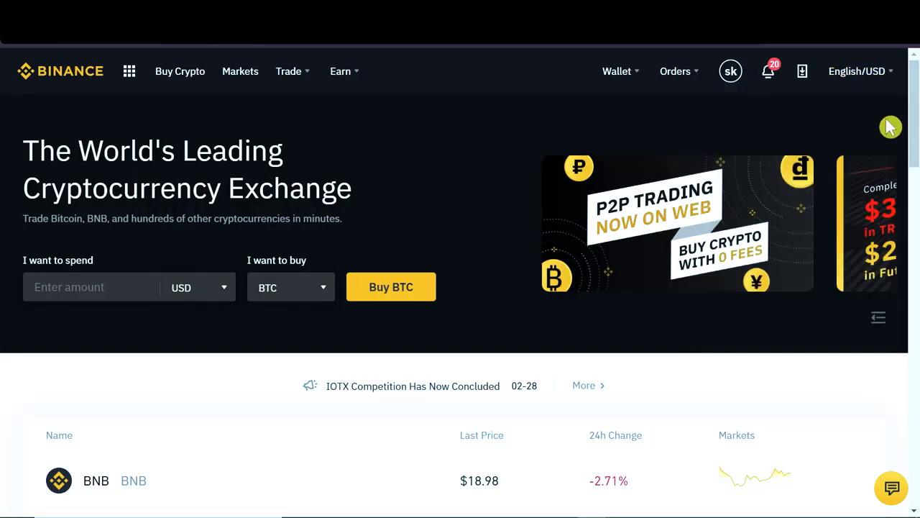
Bring up the Buy Crypto option in Binance's top navigation bar.
{"action": "mouse_move", "coordinate": [855, 72]}
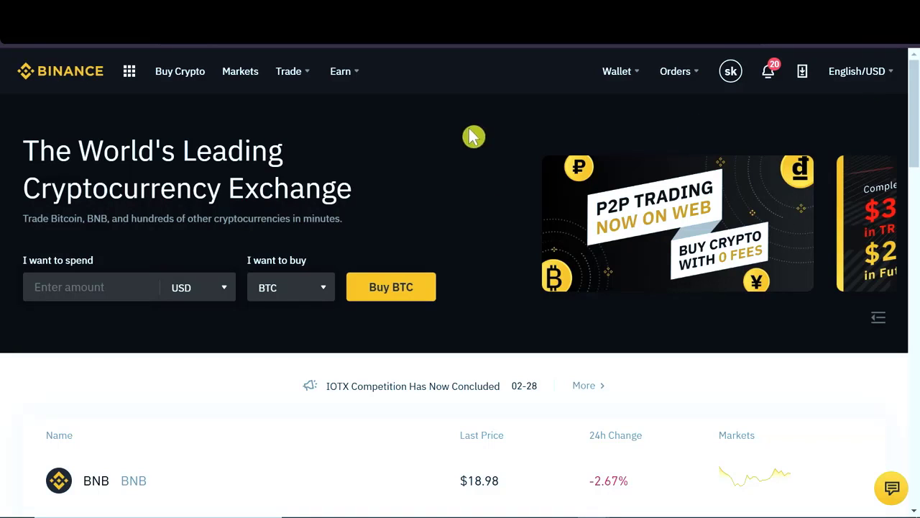
Open the Buy Crypto page and switch the currency to spend from PLN to USD.
{"action": "left_click", "coordinate": [174, 81]}
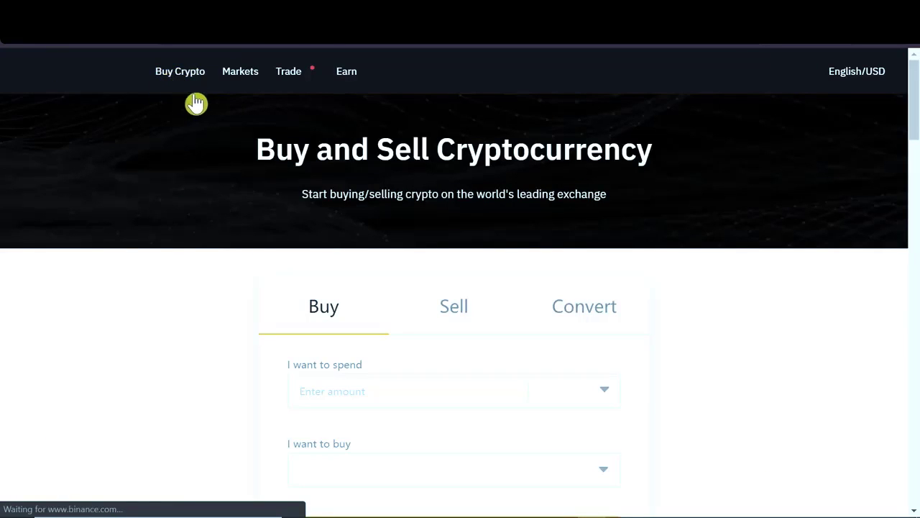
{"action": "scroll", "coordinate": [842, 252], "scroll_direction": "down", "scroll_amount": 2}
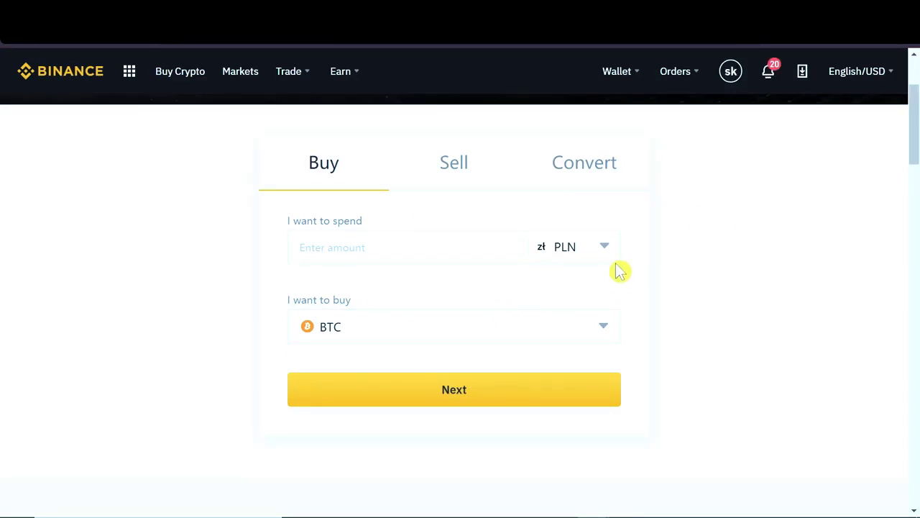
{"action": "left_click", "coordinate": [606, 250]}
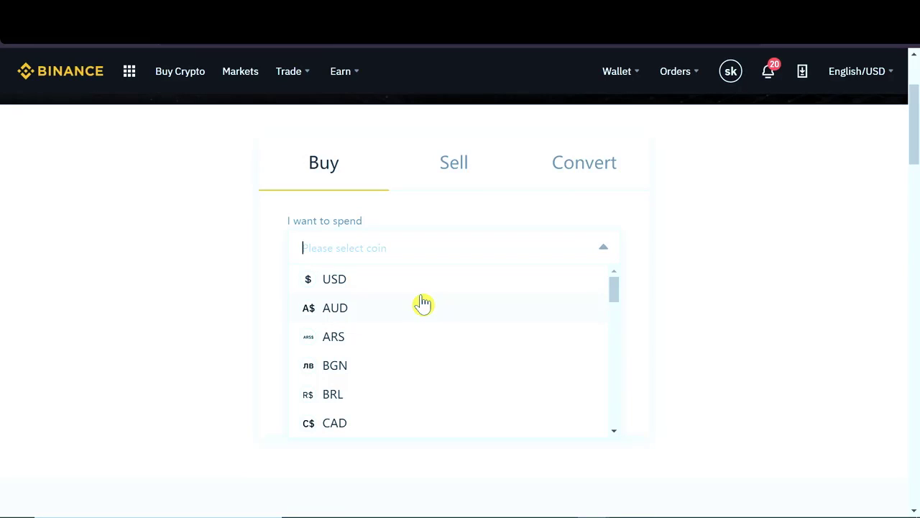
{"action": "left_click", "coordinate": [352, 281]}
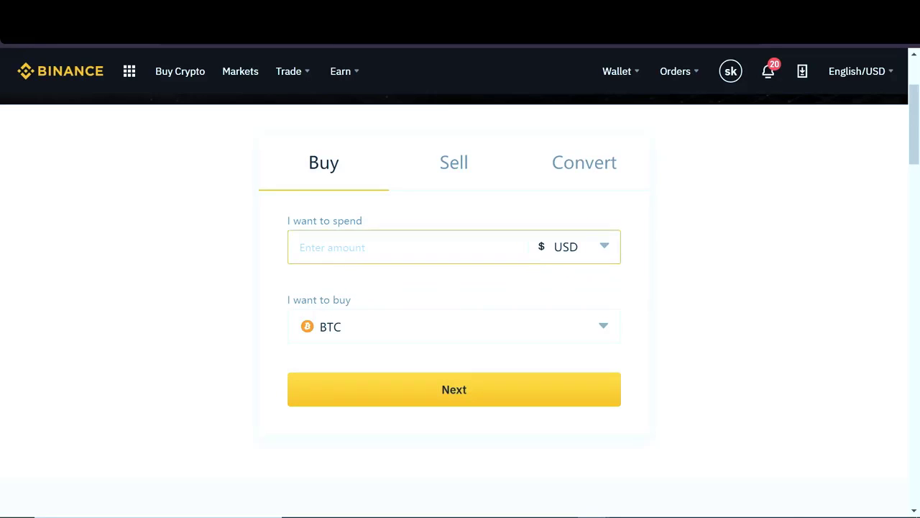
Reopen the spend currency list and browse through the available currencies.
{"action": "left_click", "coordinate": [606, 248]}
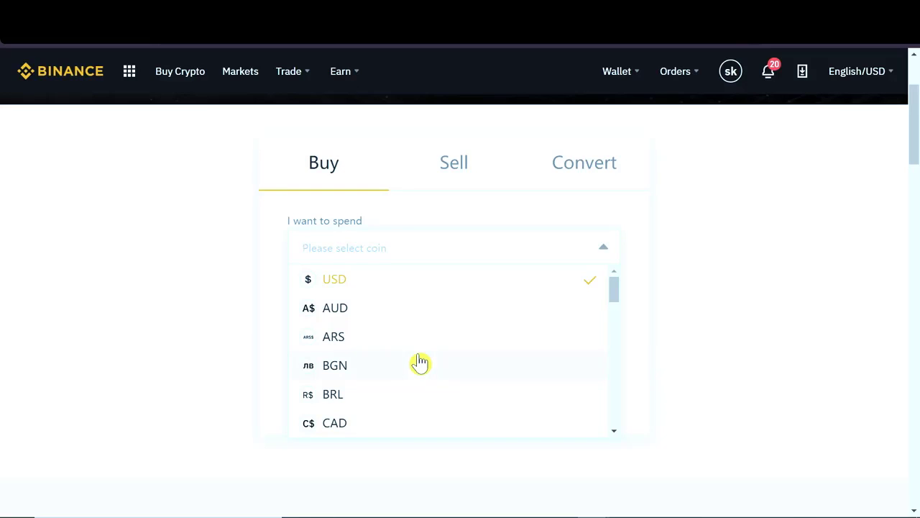
{"action": "scroll", "coordinate": [434, 321], "scroll_direction": "down", "scroll_amount": 1}
{"action": "scroll", "coordinate": [434, 321], "scroll_direction": "down", "scroll_amount": 2}
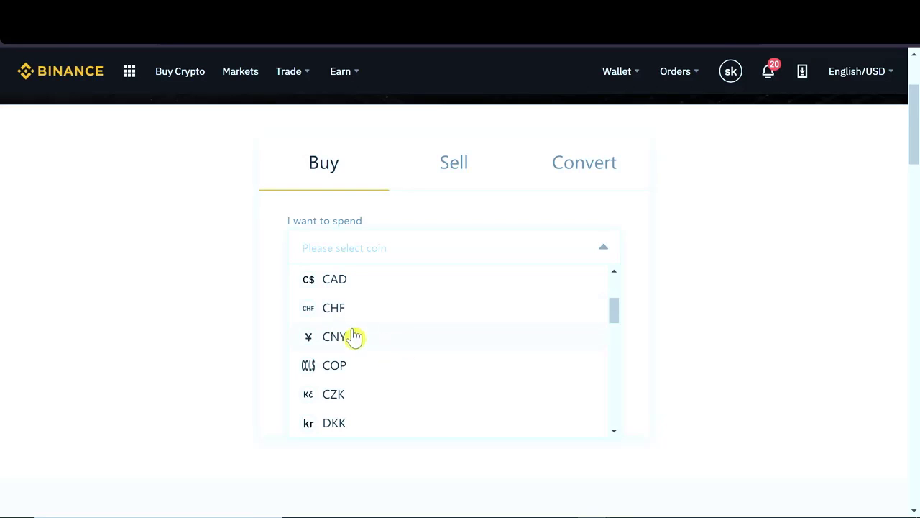
{"action": "scroll", "coordinate": [407, 352], "scroll_direction": "down", "scroll_amount": 3}
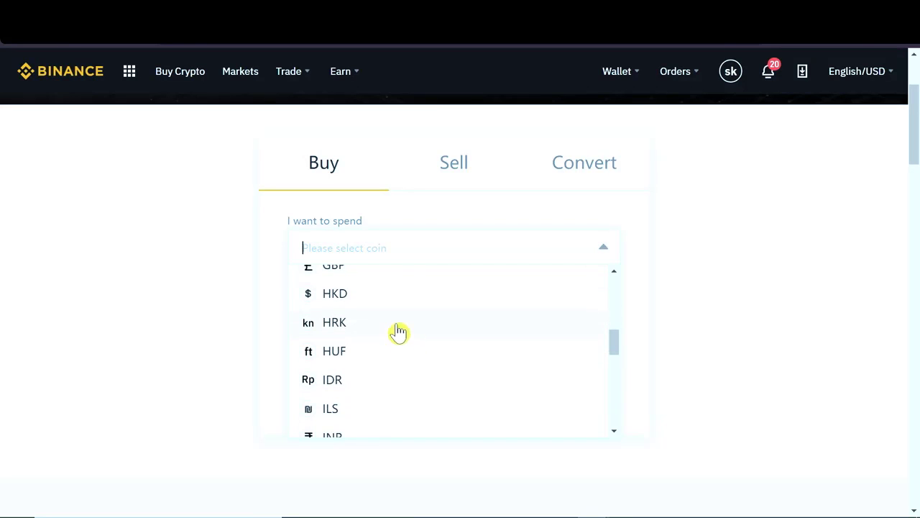
{"action": "scroll", "coordinate": [377, 304], "scroll_direction": "down", "scroll_amount": 2}
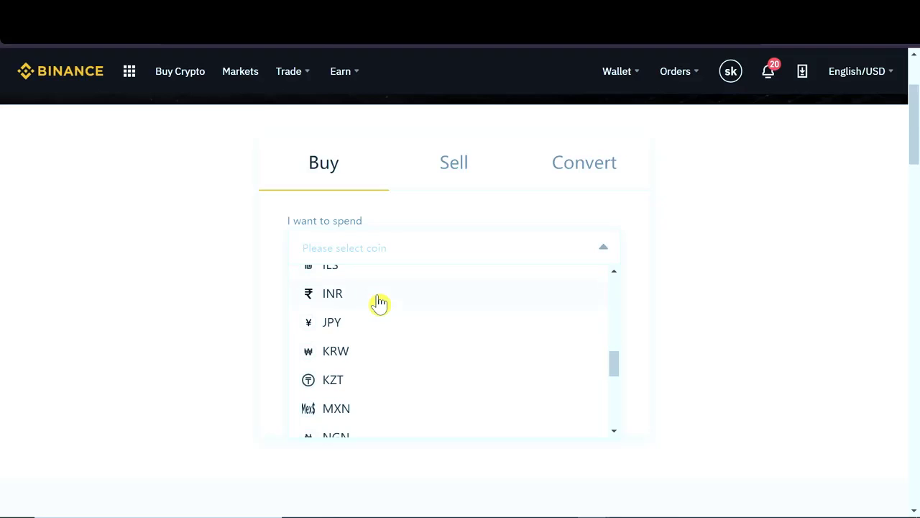
{"action": "scroll", "coordinate": [426, 323], "scroll_direction": "down", "scroll_amount": 5}
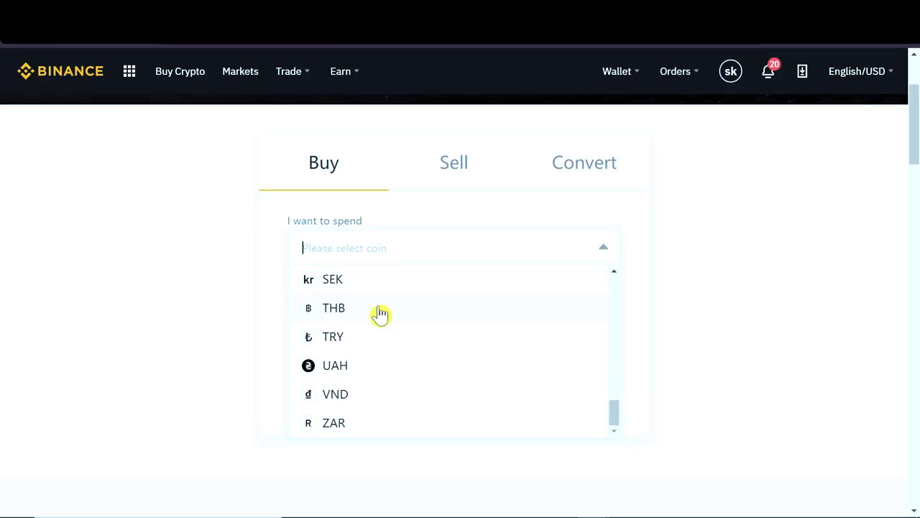
{"action": "scroll", "coordinate": [379, 315], "scroll_direction": "up", "scroll_amount": 10}
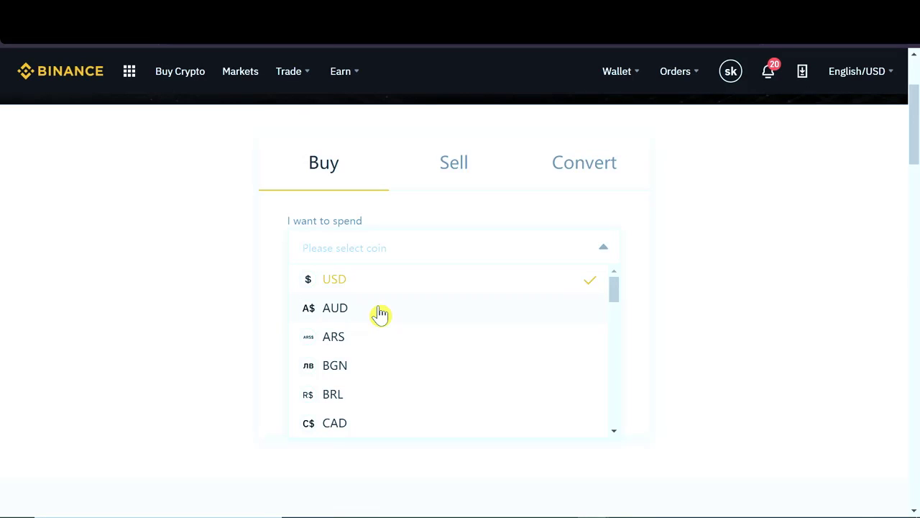
Keep USD as the spend currency and enter 10000 as the amount.
{"action": "left_click", "coordinate": [345, 287]}
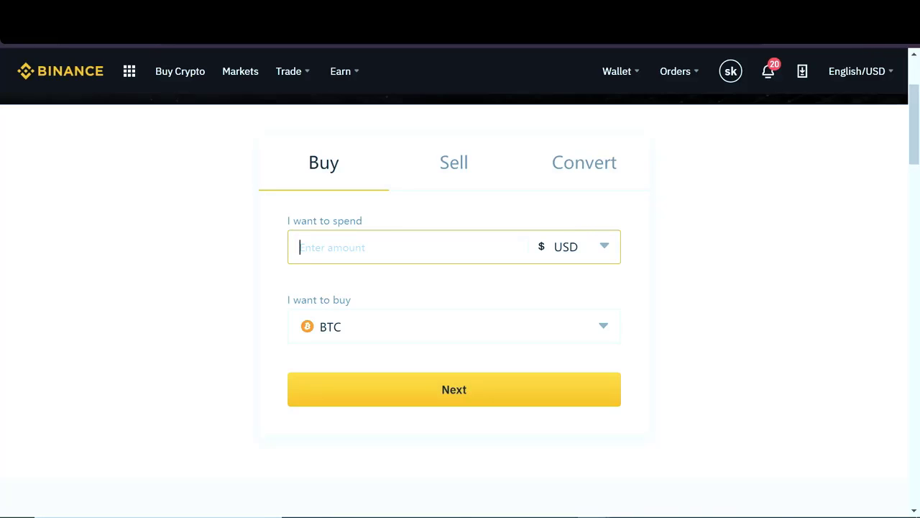
{"action": "type", "text": "01"}
{"action": "key", "text": "BackSpace"}
{"action": "key", "text": "BackSpace"}
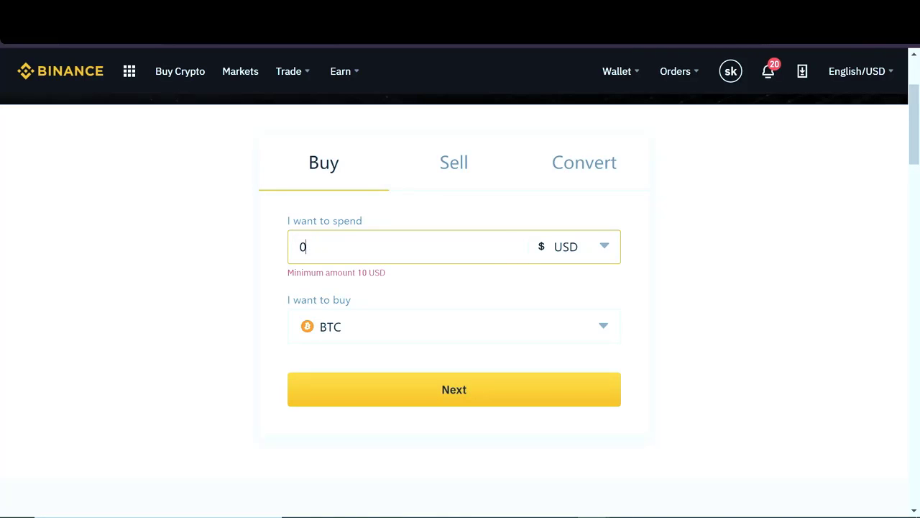
{"action": "type", "text": "10000"}
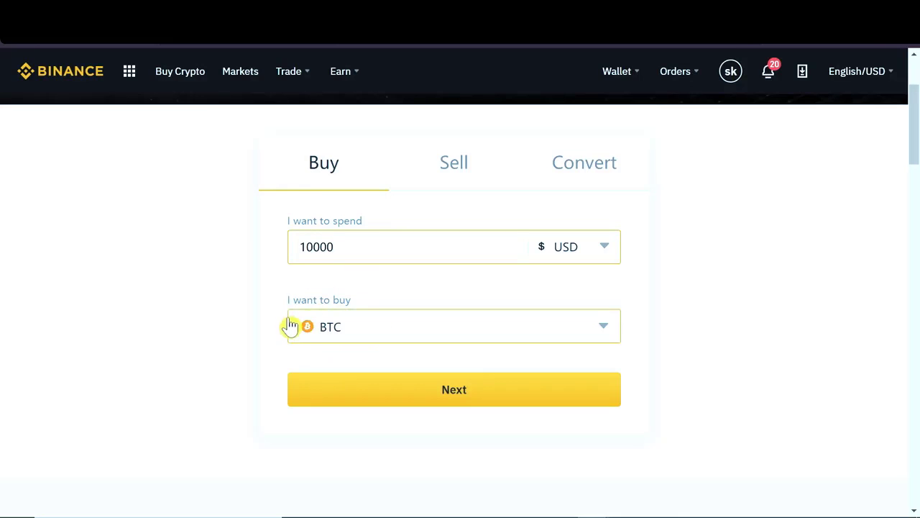
Browse the 'I want to buy' coin list and keep BTC selected.
{"action": "left_click", "coordinate": [606, 328]}
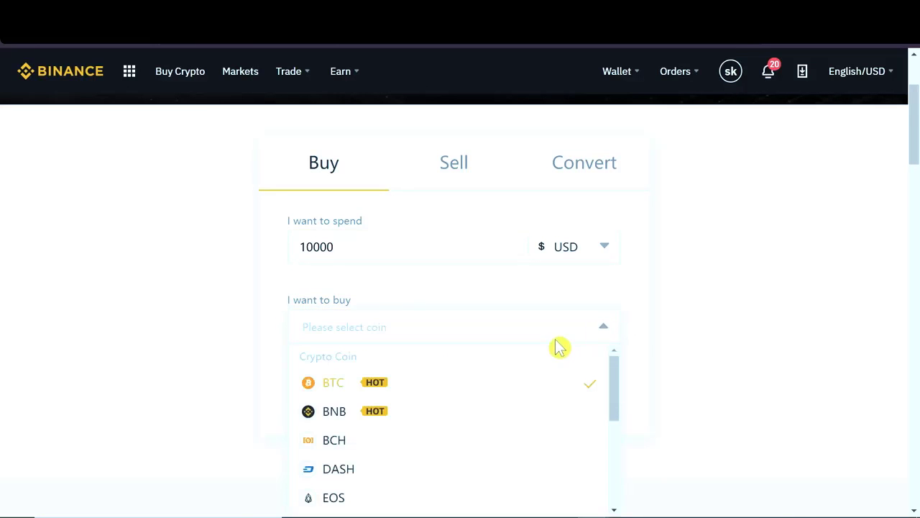
{"action": "scroll", "coordinate": [685, 307], "scroll_direction": "down", "scroll_amount": 1}
{"action": "scroll", "coordinate": [559, 314], "scroll_direction": "down", "scroll_amount": 3}
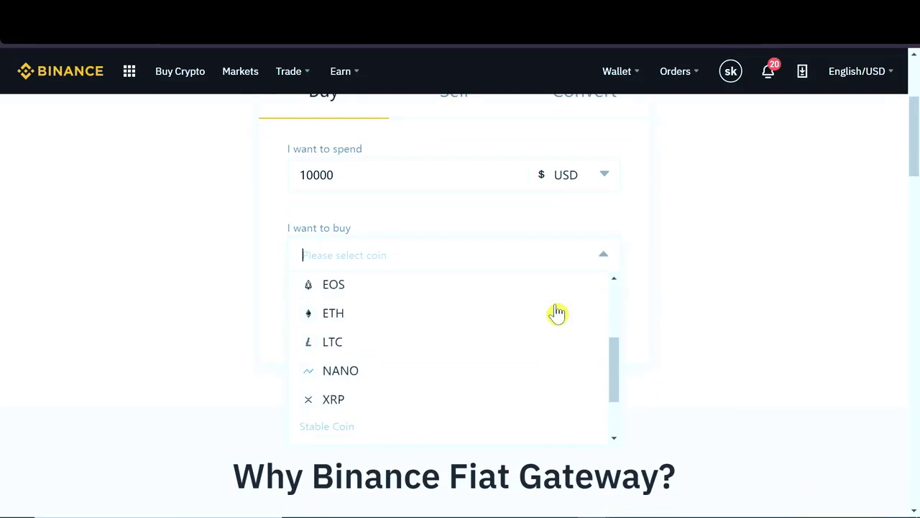
{"action": "scroll", "coordinate": [558, 314], "scroll_direction": "up", "scroll_amount": 4}
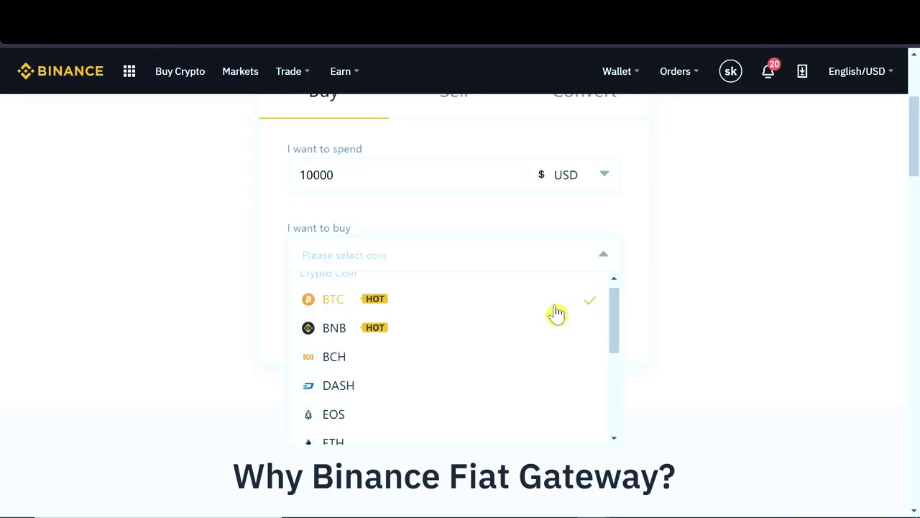
{"action": "scroll", "coordinate": [476, 320], "scroll_direction": "down", "scroll_amount": 4}
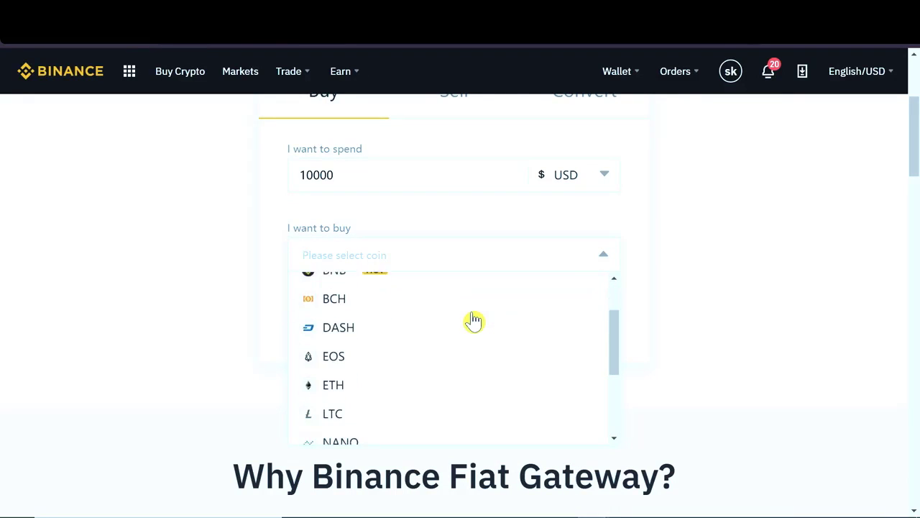
{"action": "scroll", "coordinate": [474, 321], "scroll_direction": "up", "scroll_amount": 3}
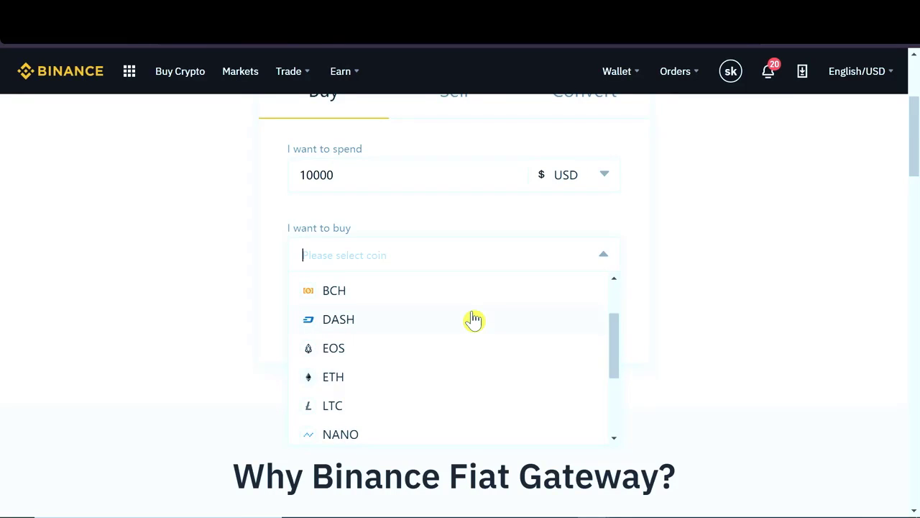
{"action": "scroll", "coordinate": [360, 307], "scroll_direction": "up", "scroll_amount": 2}
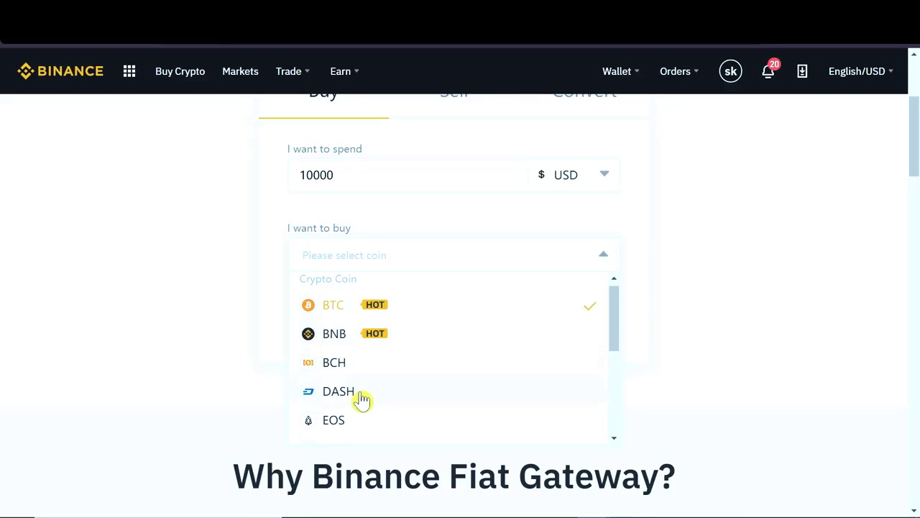
{"action": "scroll", "coordinate": [356, 410], "scroll_direction": "down", "scroll_amount": 2}
{"action": "scroll", "coordinate": [390, 390], "scroll_direction": "down", "scroll_amount": 4}
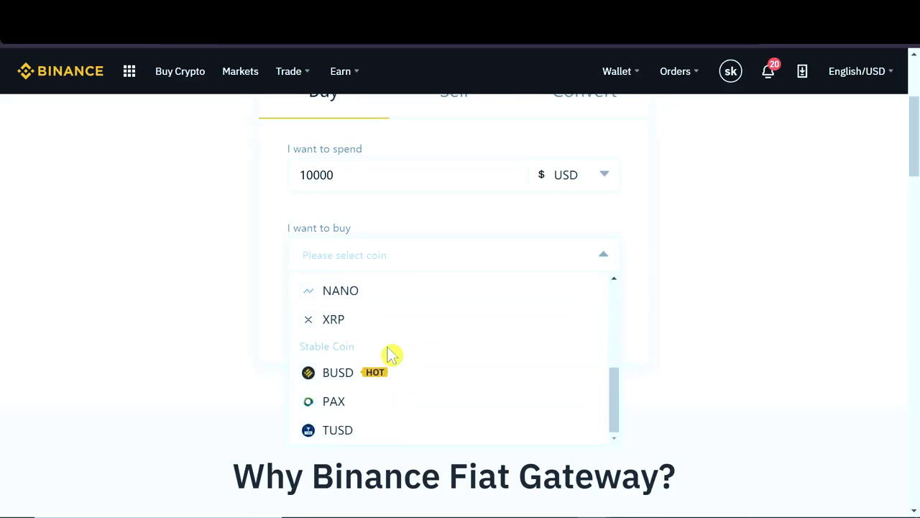
{"action": "scroll", "coordinate": [381, 356], "scroll_direction": "down", "scroll_amount": 1}
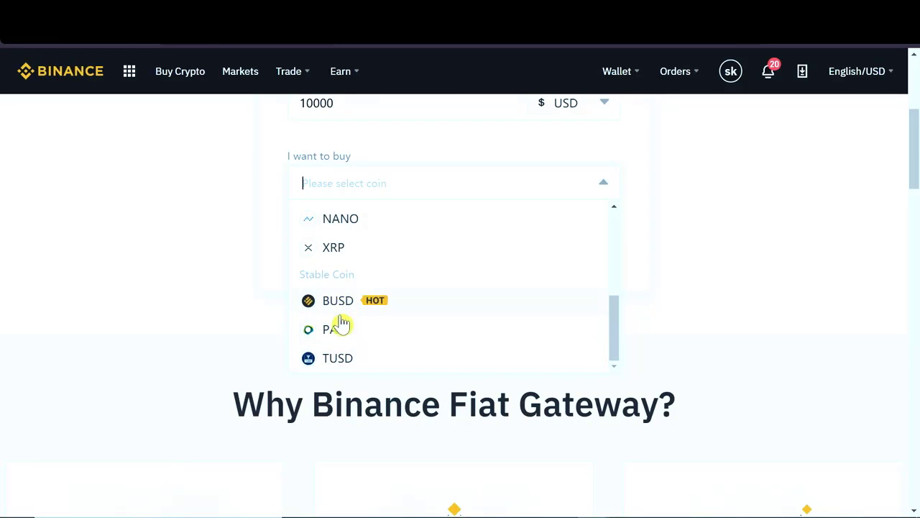
{"action": "scroll", "coordinate": [409, 359], "scroll_direction": "up", "scroll_amount": 5}
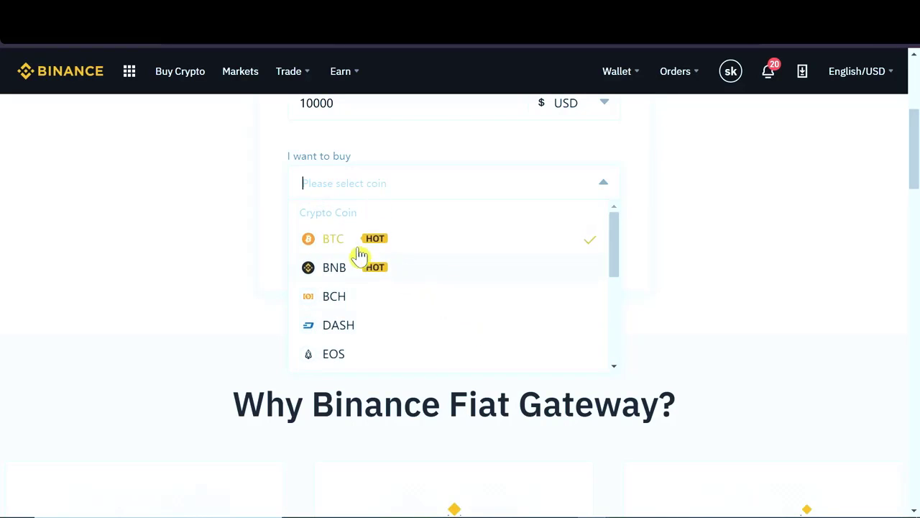
{"action": "left_click", "coordinate": [342, 242]}
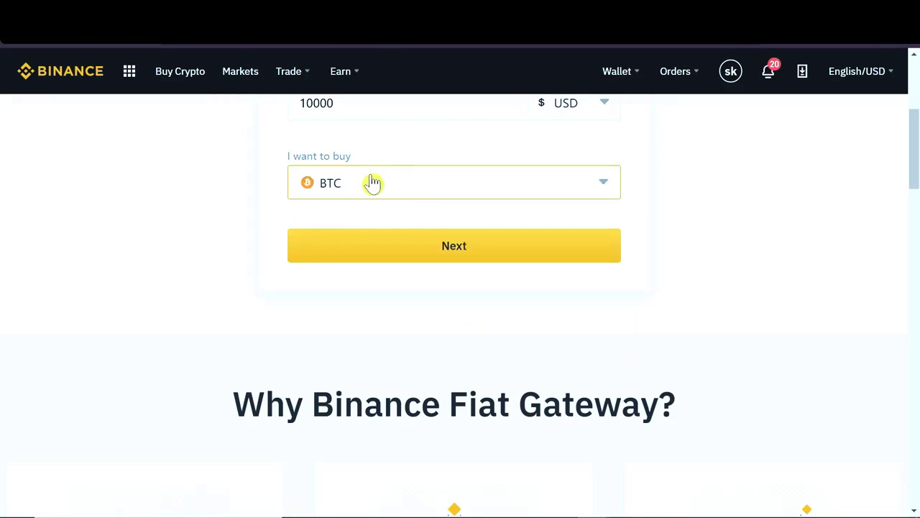
Continue to the payment methods and review the card, Simplex and BANXA options for 10000 USD.
{"action": "left_click", "coordinate": [438, 256]}
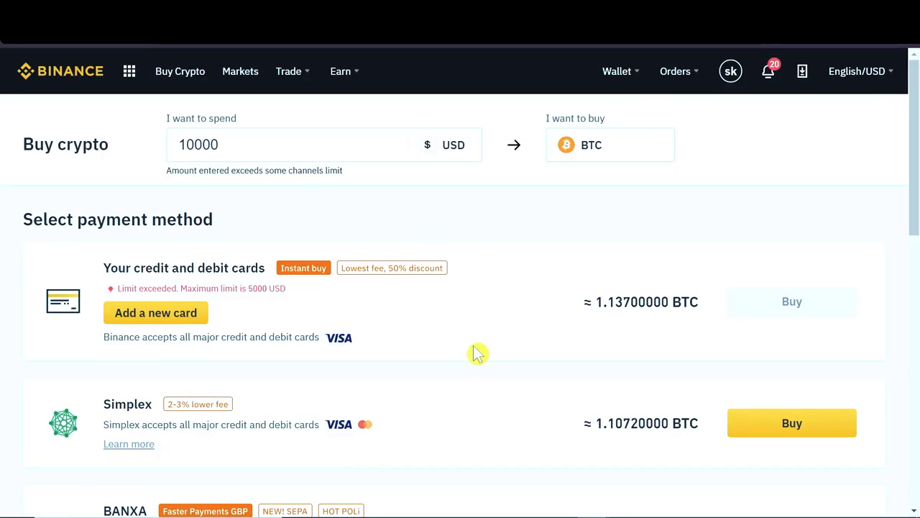
{"action": "scroll", "coordinate": [481, 341], "scroll_direction": "down", "scroll_amount": 1}
{"action": "scroll", "coordinate": [486, 332], "scroll_direction": "up", "scroll_amount": 1}
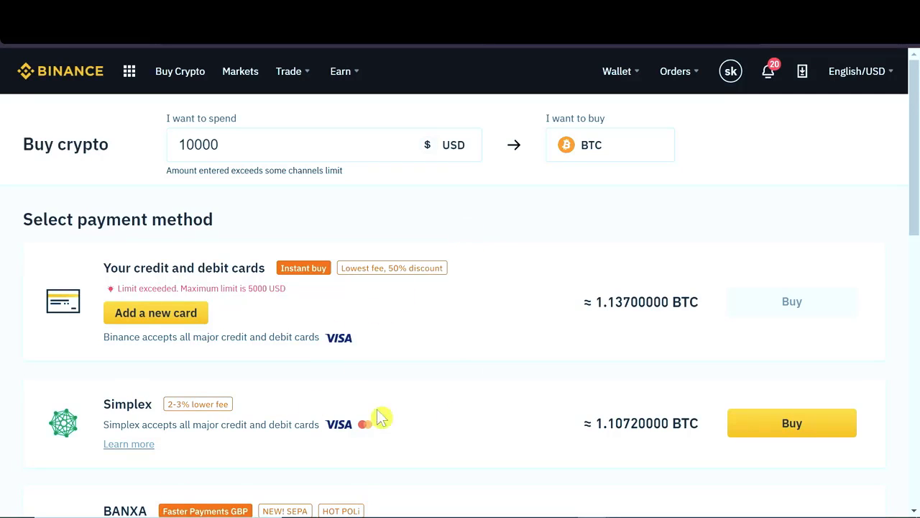
{"action": "scroll", "coordinate": [469, 349], "scroll_direction": "down", "scroll_amount": 1}
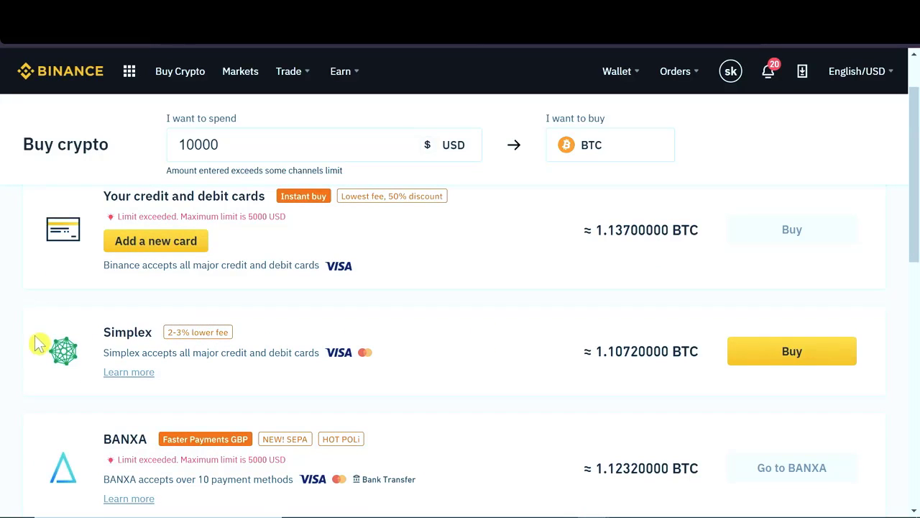
{"action": "scroll", "coordinate": [200, 357], "scroll_direction": "up", "scroll_amount": 1}
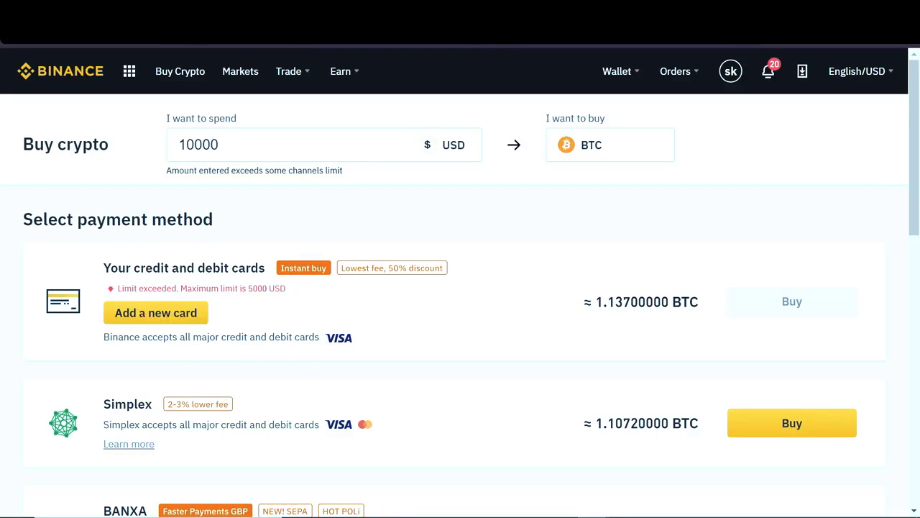
Open the Add card dialog under Your credit and debit cards.
{"action": "left_click", "coordinate": [175, 321]}
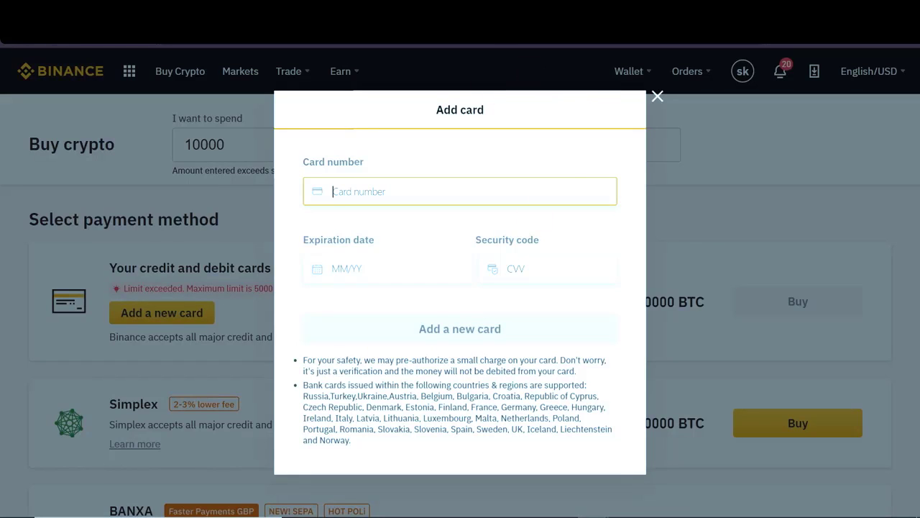
Close the Add card dialog and scroll down to the Simplex and BANXA options.
{"action": "left_click", "coordinate": [657, 96]}
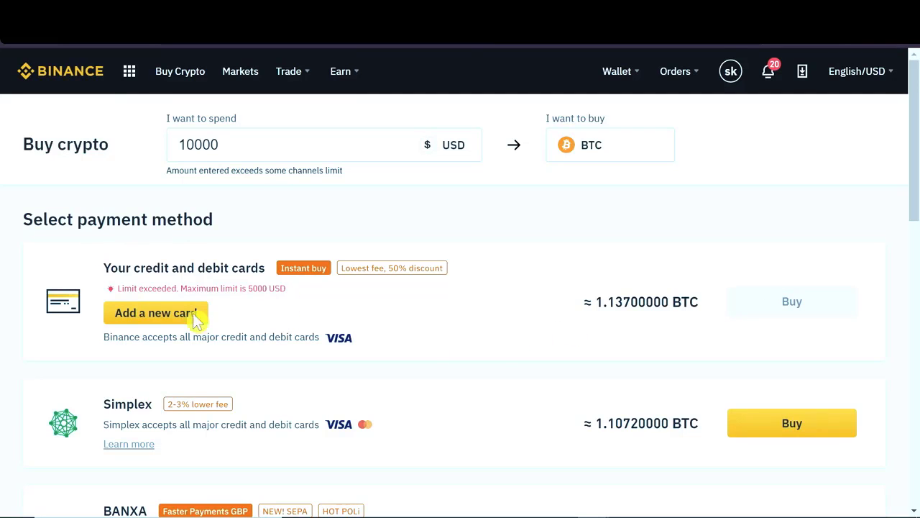
{"action": "scroll", "coordinate": [439, 299], "scroll_direction": "down", "scroll_amount": 1}
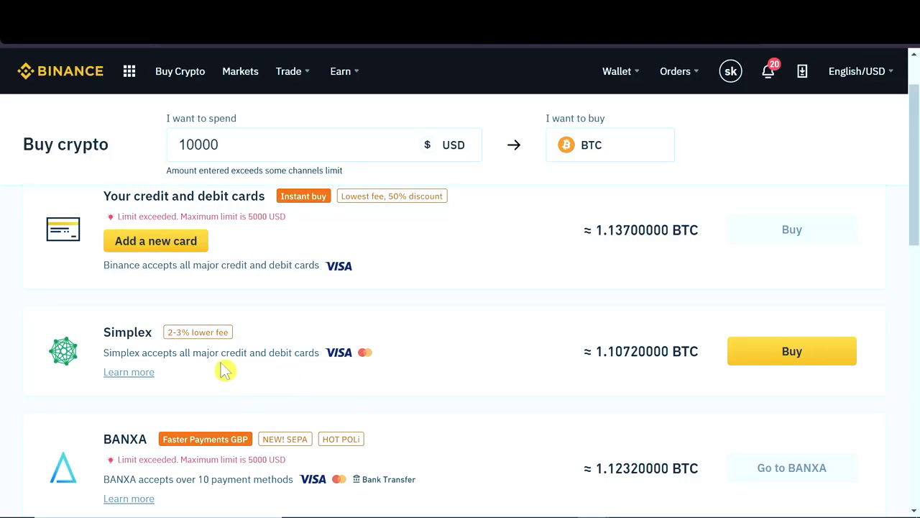
Choose Simplex for the BTC purchase and agree to the disclaimer in the confirmation.
{"action": "left_click", "coordinate": [804, 347]}
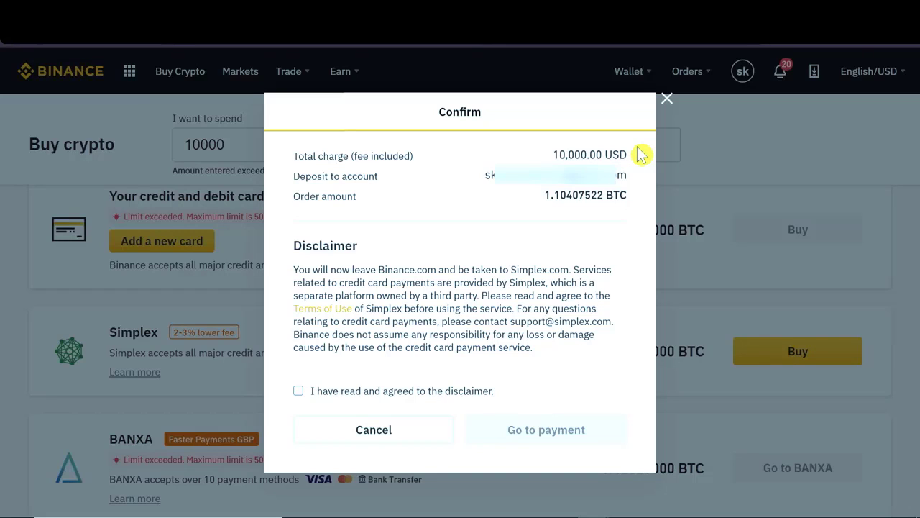
{"action": "left_click", "coordinate": [299, 392]}
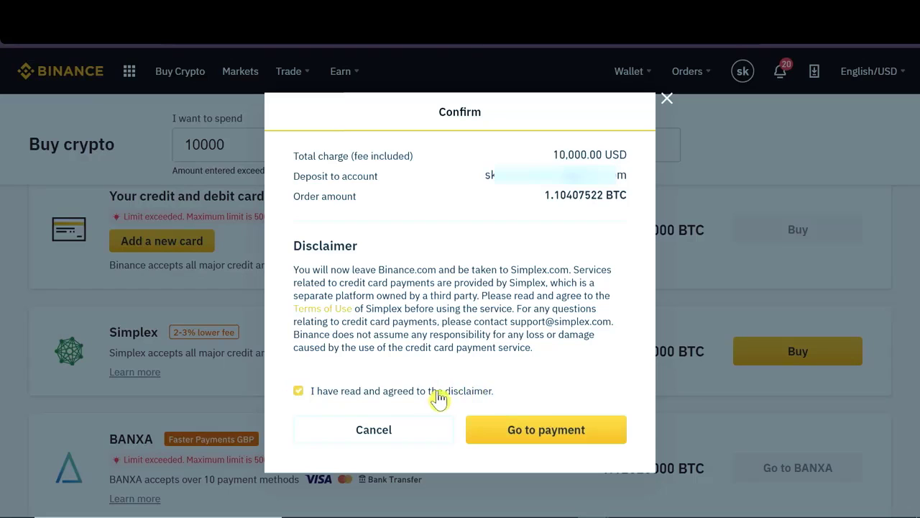
Proceed to Simplex checkout, focus the Card Number field, and toggle off saving the card.
{"action": "left_click", "coordinate": [566, 435]}
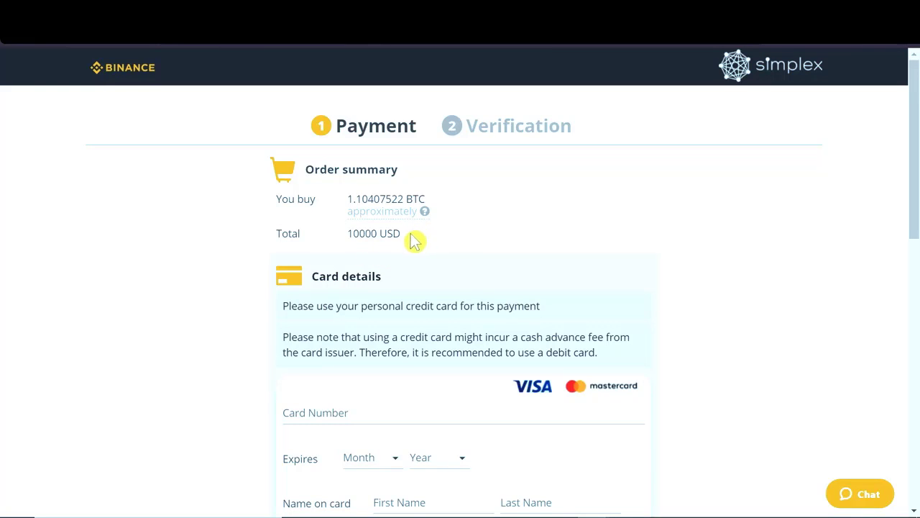
{"action": "scroll", "coordinate": [734, 233], "scroll_direction": "down", "scroll_amount": 3}
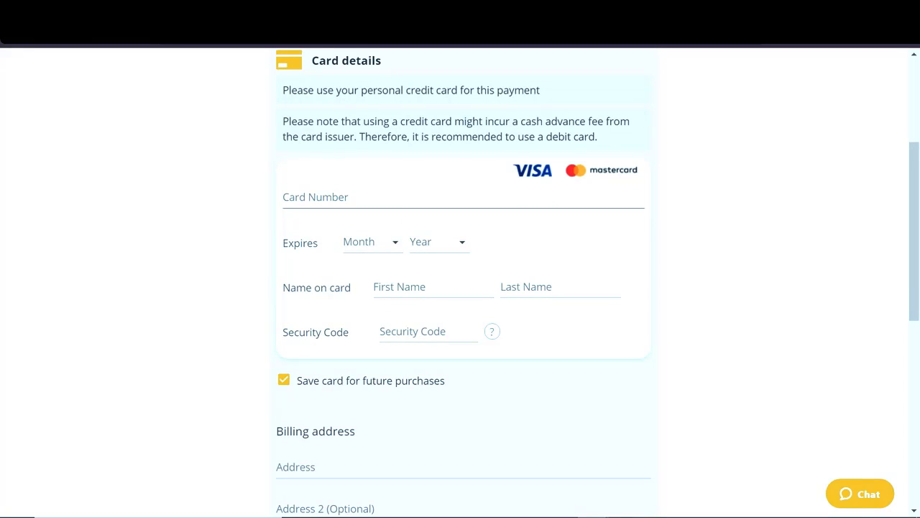
{"action": "left_click", "coordinate": [359, 197]}
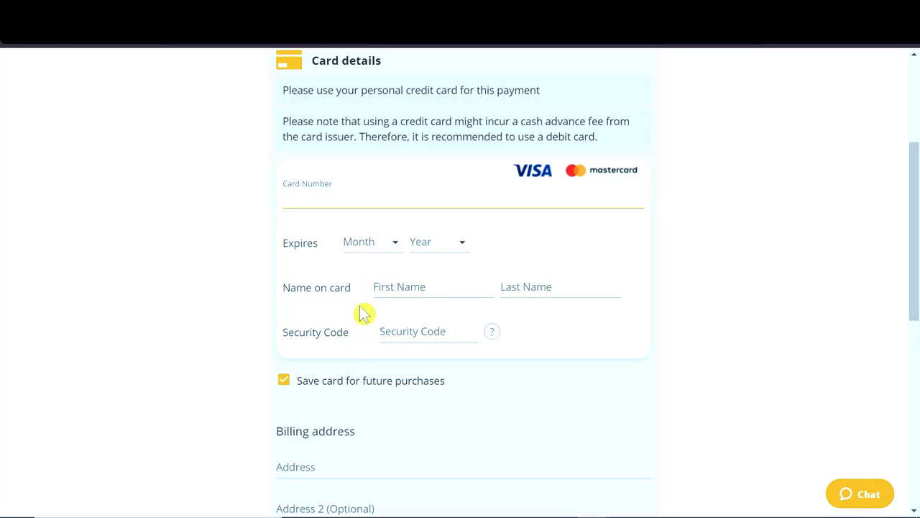
{"action": "scroll", "coordinate": [368, 318], "scroll_direction": "down", "scroll_amount": 2}
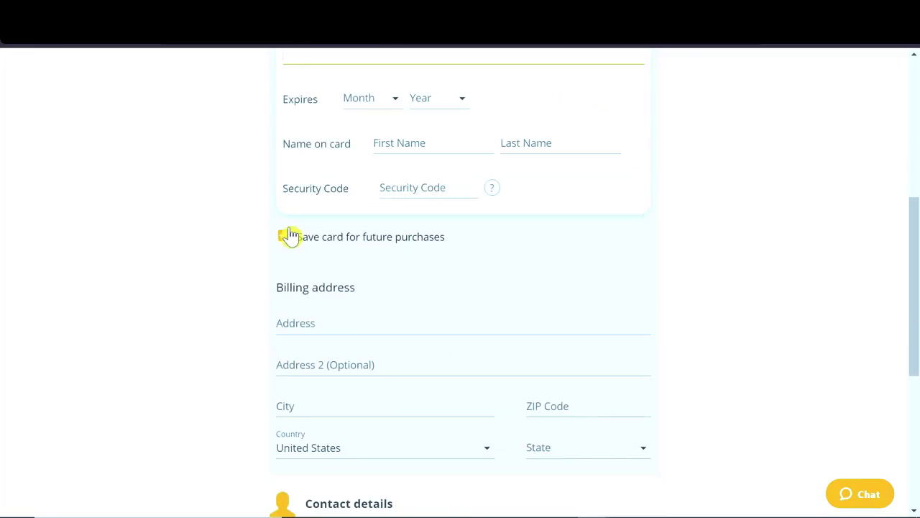
{"action": "left_click", "coordinate": [283, 240]}
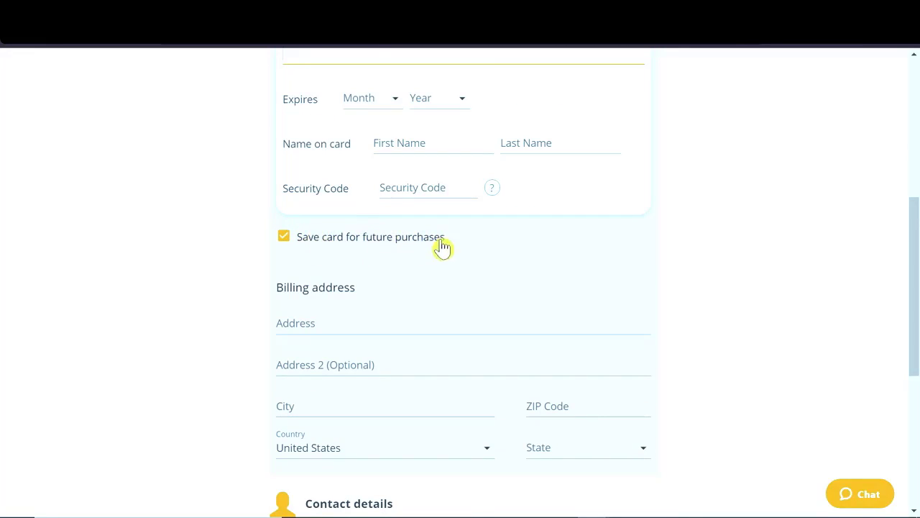
Keep card saving off and set the billing address country to Australia.
{"action": "left_click", "coordinate": [283, 238]}
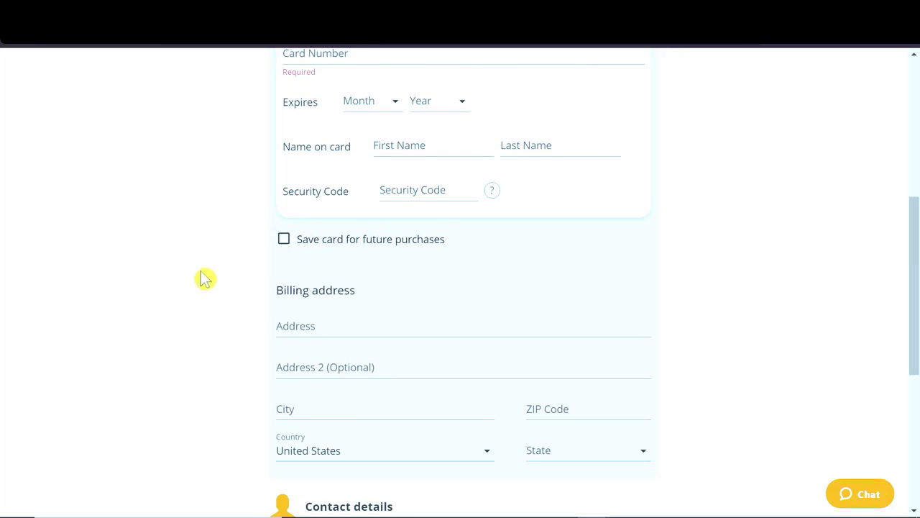
{"action": "scroll", "coordinate": [208, 270], "scroll_direction": "down", "scroll_amount": 1}
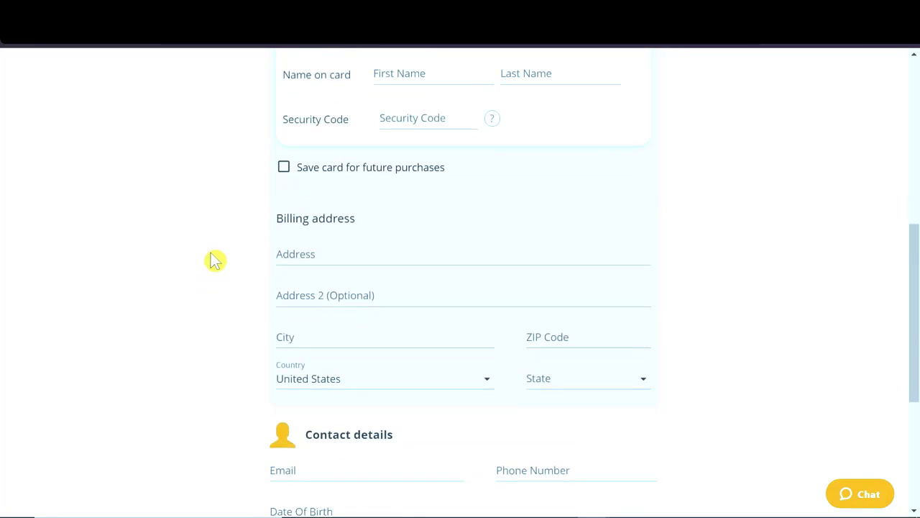
{"action": "scroll", "coordinate": [215, 260], "scroll_direction": "down", "scroll_amount": 1}
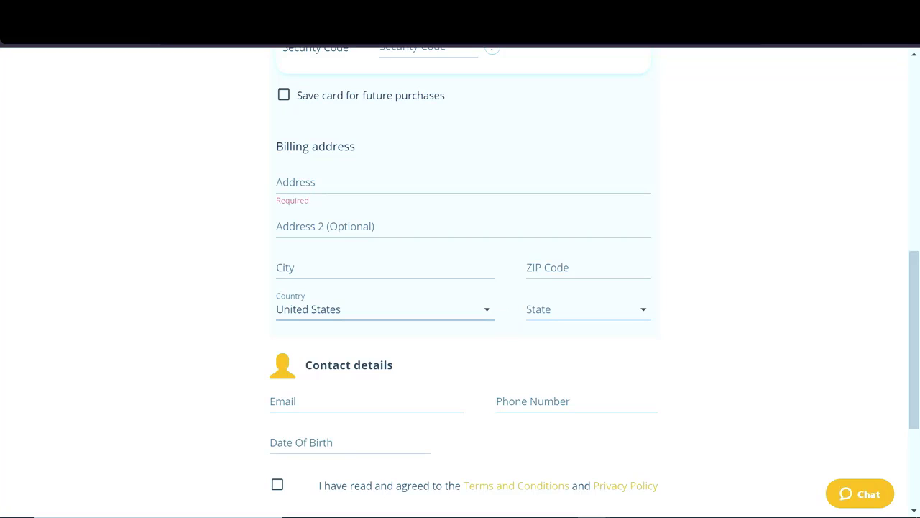
{"action": "left_click", "coordinate": [431, 309]}
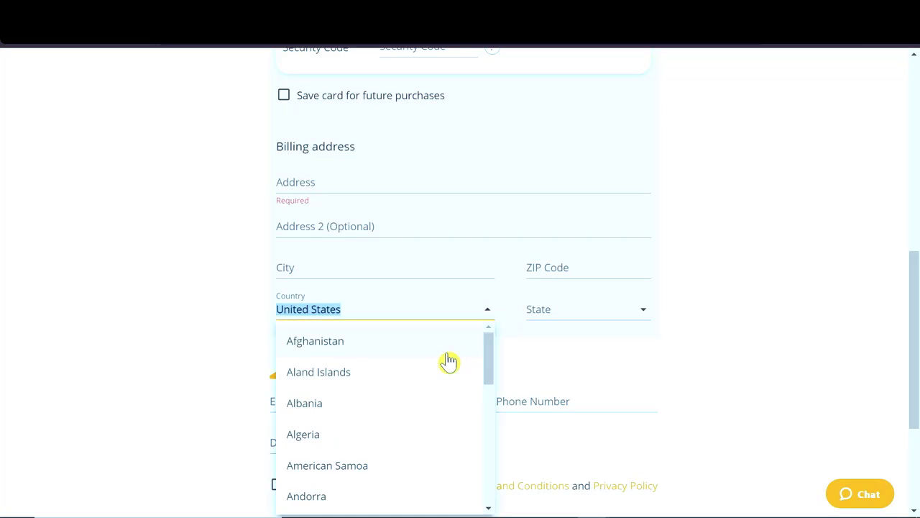
{"action": "scroll", "coordinate": [445, 364], "scroll_direction": "down", "scroll_amount": 5}
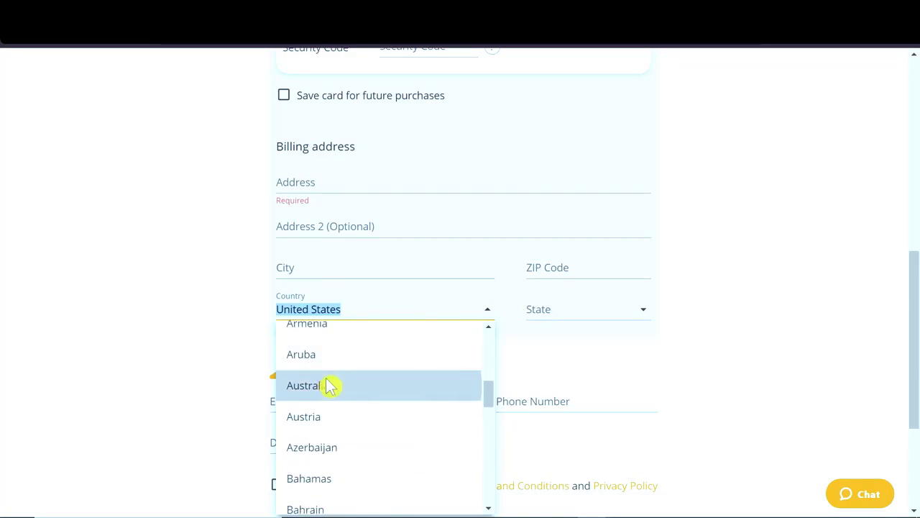
{"action": "left_click", "coordinate": [330, 386]}
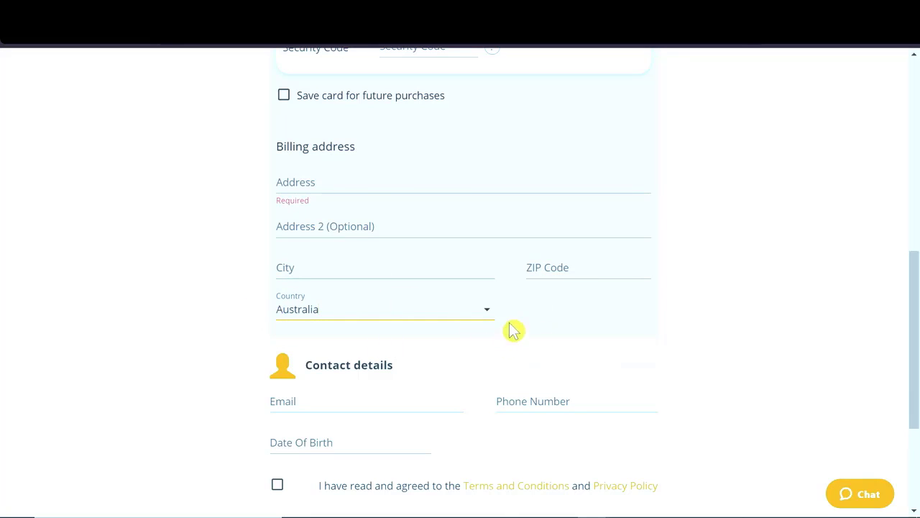
Reopen the billing country list, browse it, and close it with Australia kept.
{"action": "left_click", "coordinate": [487, 309]}
{"action": "scroll", "coordinate": [390, 389], "scroll_direction": "down", "scroll_amount": 10}
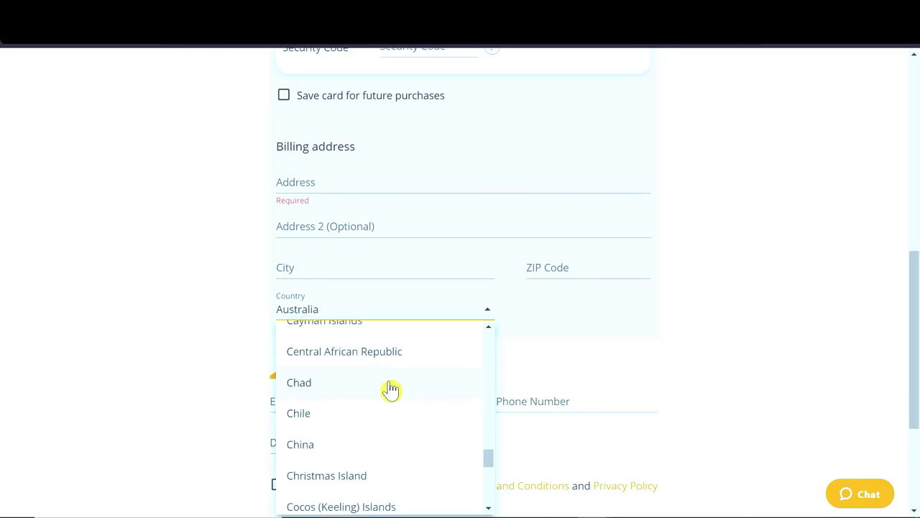
{"action": "scroll", "coordinate": [390, 389], "scroll_direction": "up", "scroll_amount": 10}
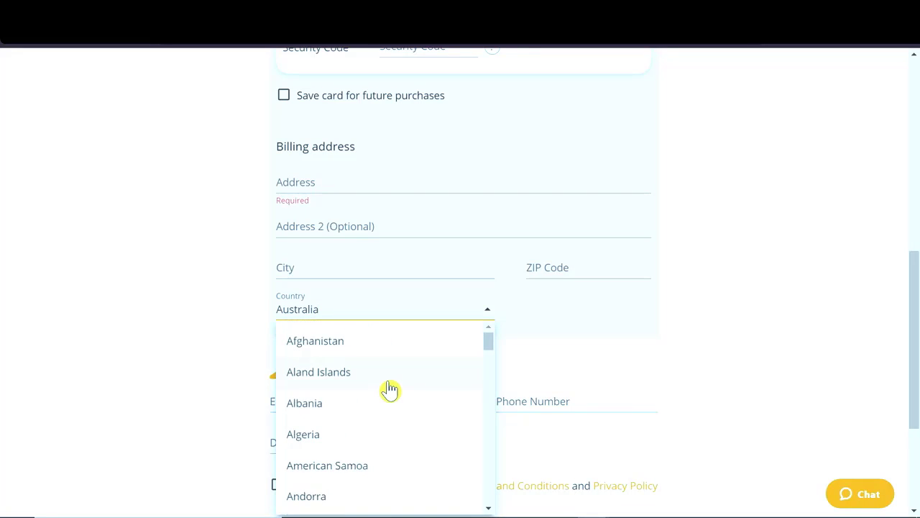
{"action": "scroll", "coordinate": [390, 389], "scroll_direction": "up", "scroll_amount": 2}
{"action": "scroll", "coordinate": [204, 367], "scroll_direction": "down", "scroll_amount": 3}
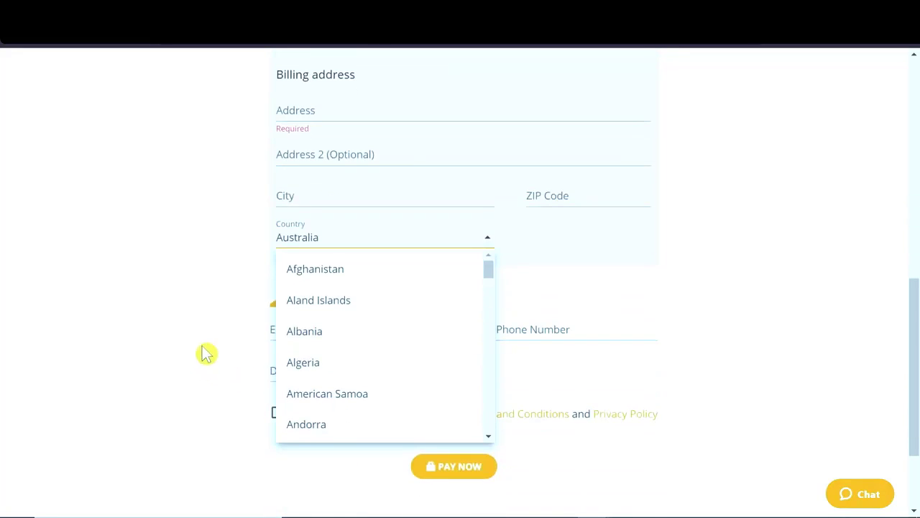
{"action": "scroll", "coordinate": [386, 324], "scroll_direction": "down", "scroll_amount": 15}
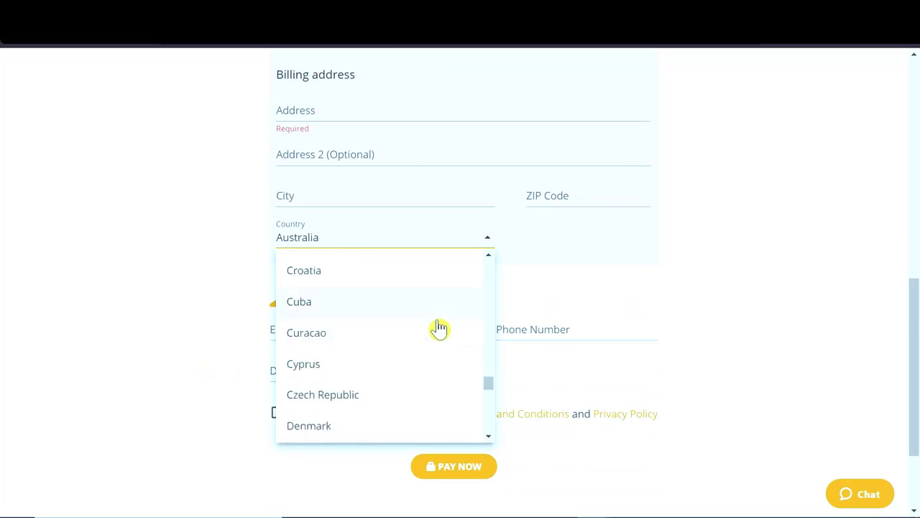
{"action": "scroll", "coordinate": [438, 327], "scroll_direction": "down", "scroll_amount": 20}
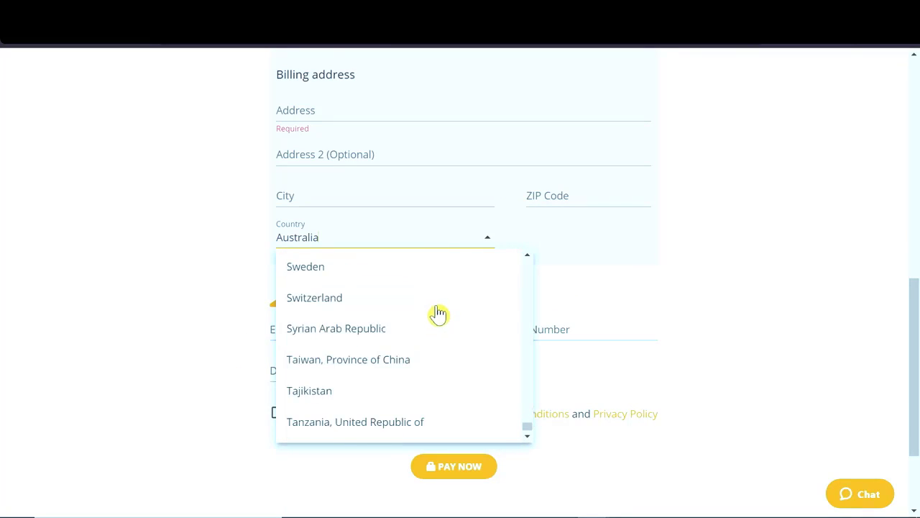
{"action": "scroll", "coordinate": [439, 313], "scroll_direction": "down", "scroll_amount": 15}
{"action": "left_click", "coordinate": [676, 306]}
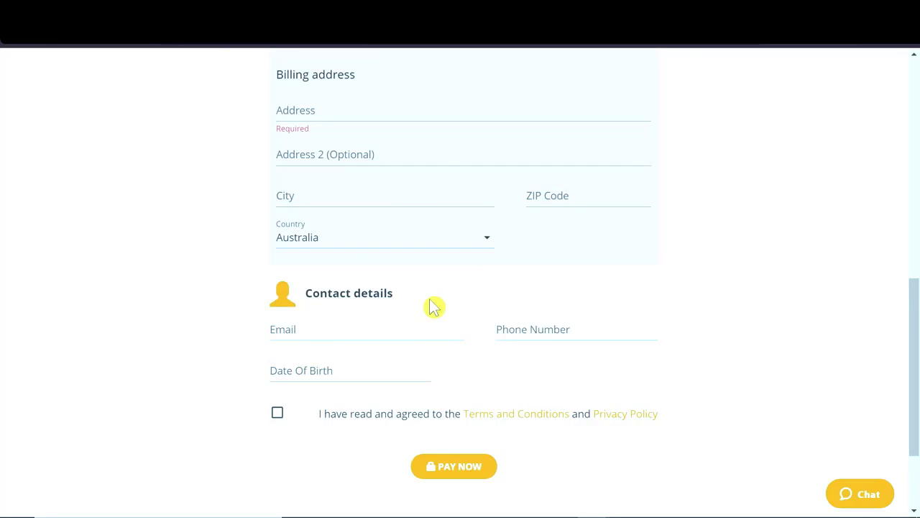
Accept Simplex's Terms and Conditions and submit the 10000 USD payment with PAY NOW.
{"action": "left_click", "coordinate": [271, 333]}
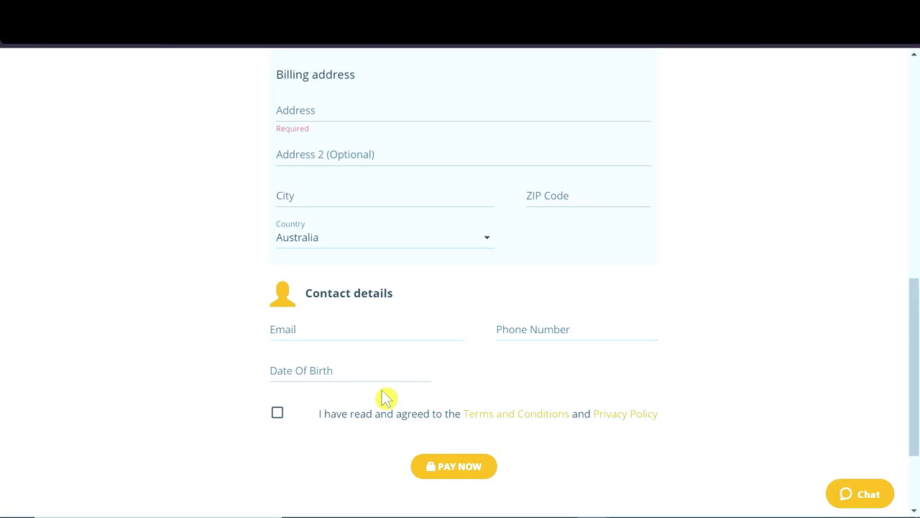
{"action": "left_click", "coordinate": [279, 417]}
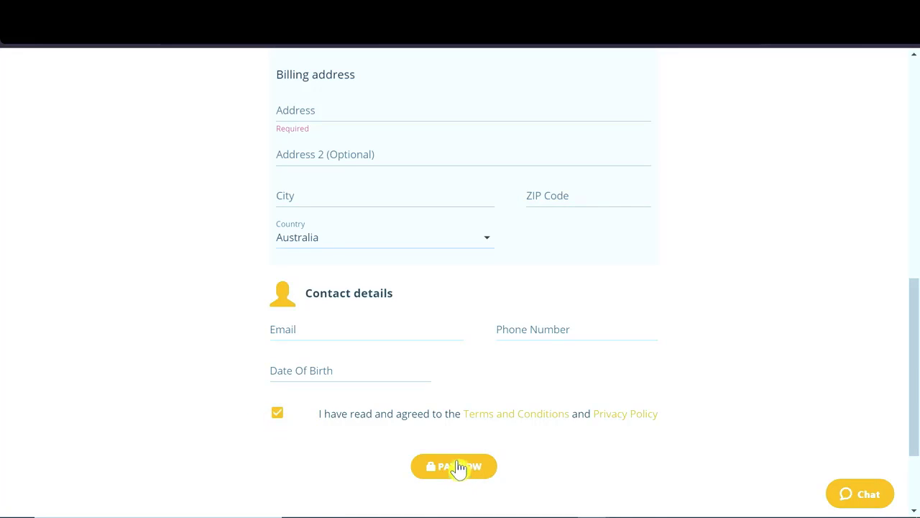
{"action": "left_click", "coordinate": [458, 468]}
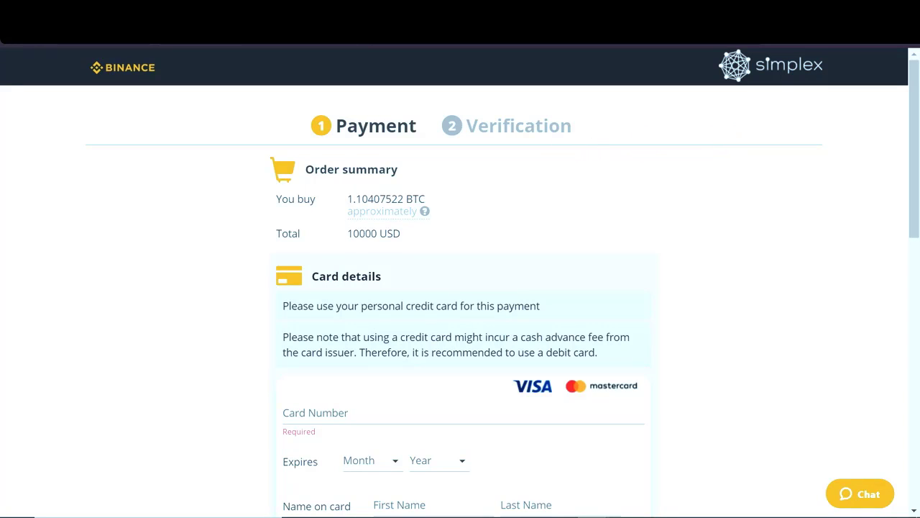
{"action": "left_click_drag", "start_coordinate": [466, 126], "coordinate": [572, 126]}
{"action": "left_click", "coordinate": [687, 176]}
{"action": "scroll", "coordinate": [781, 266], "scroll_direction": "down", "scroll_amount": 3}
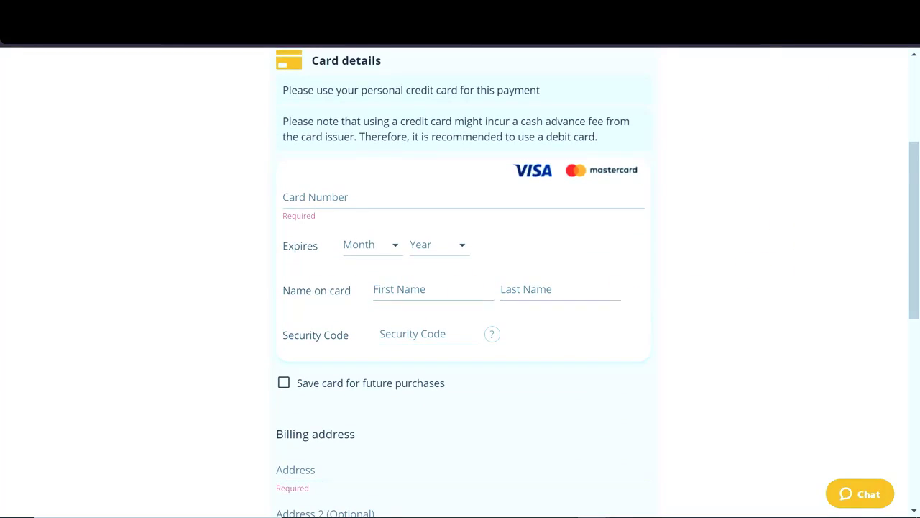
{"action": "scroll", "coordinate": [698, 321], "scroll_direction": "down", "scroll_amount": 3}
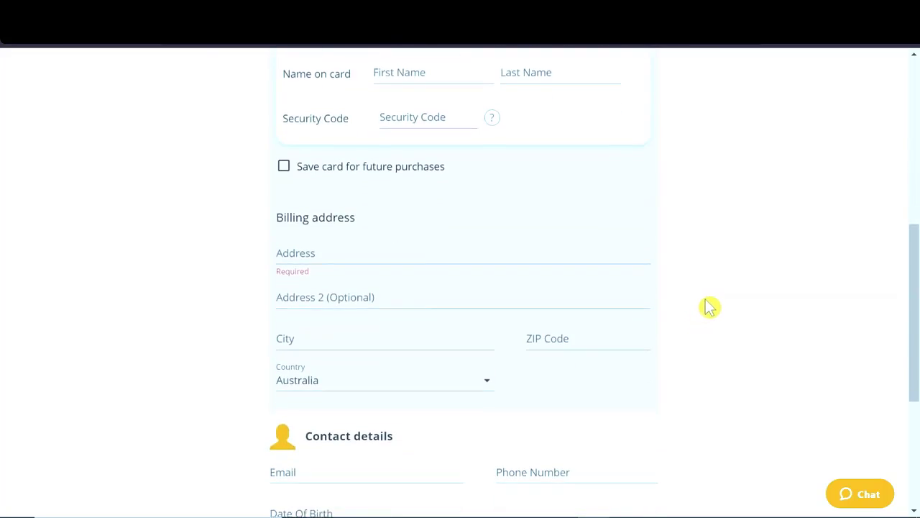
{"action": "scroll", "coordinate": [709, 306], "scroll_direction": "down", "scroll_amount": 2}
{"action": "scroll", "coordinate": [788, 377], "scroll_direction": "up", "scroll_amount": 7}
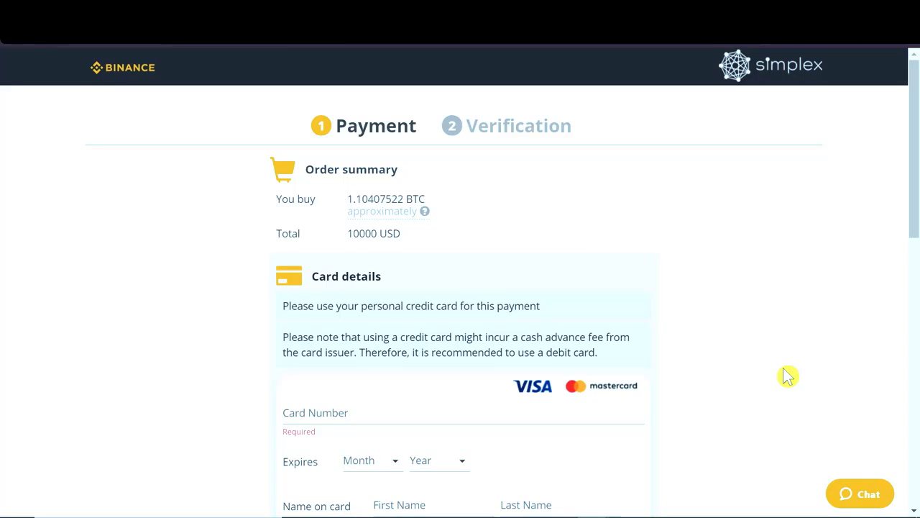
{"action": "scroll", "coordinate": [783, 370], "scroll_direction": "down", "scroll_amount": 4}
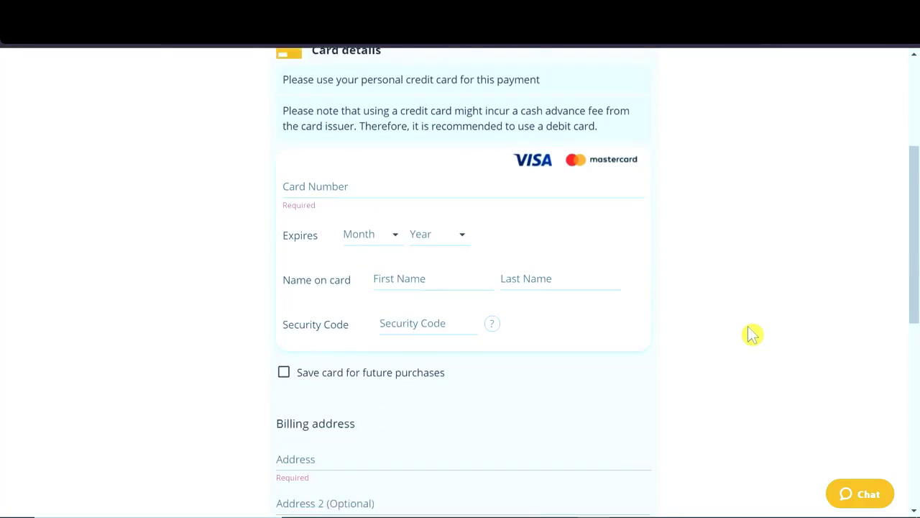